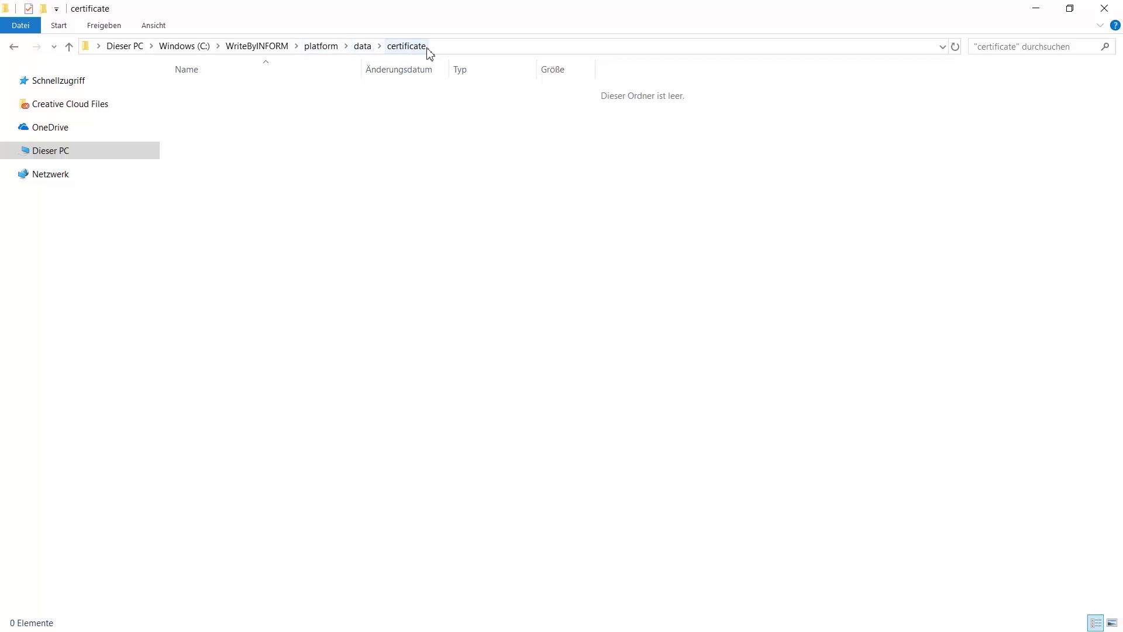
Paste server.pem and server_key.pem into the certificate folder.
right_click(234, 115)
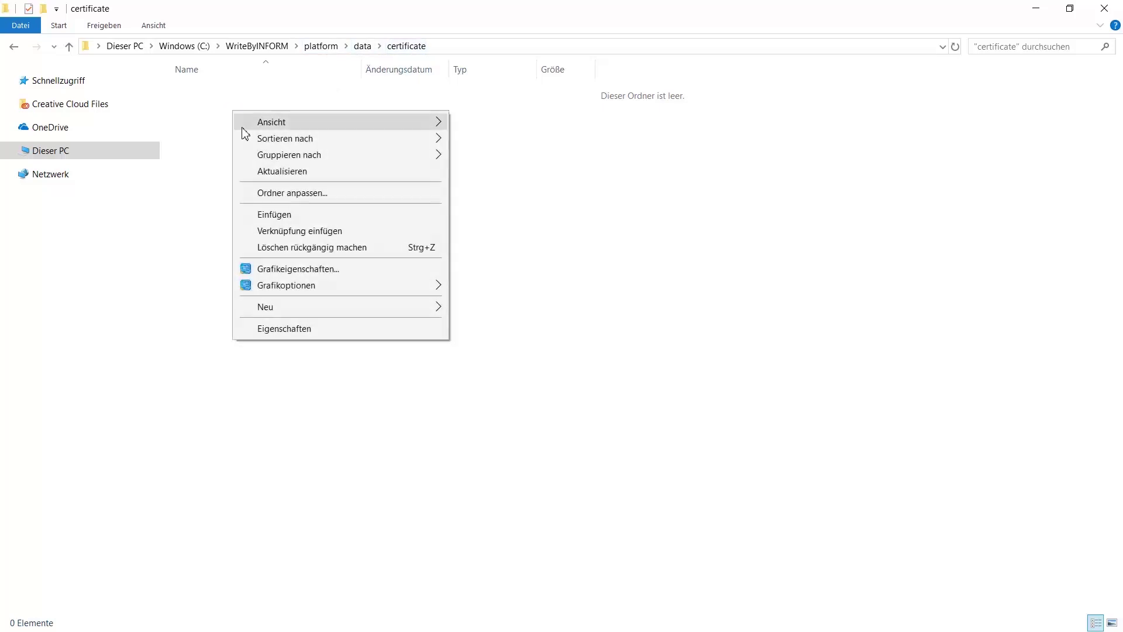
click(267, 216)
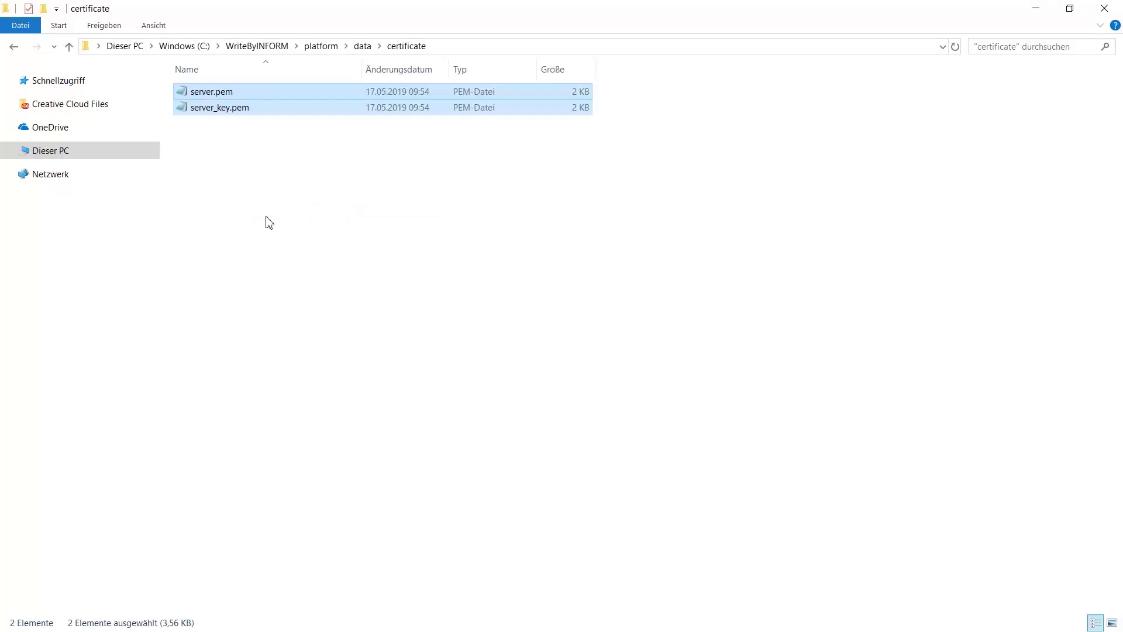
click(249, 129)
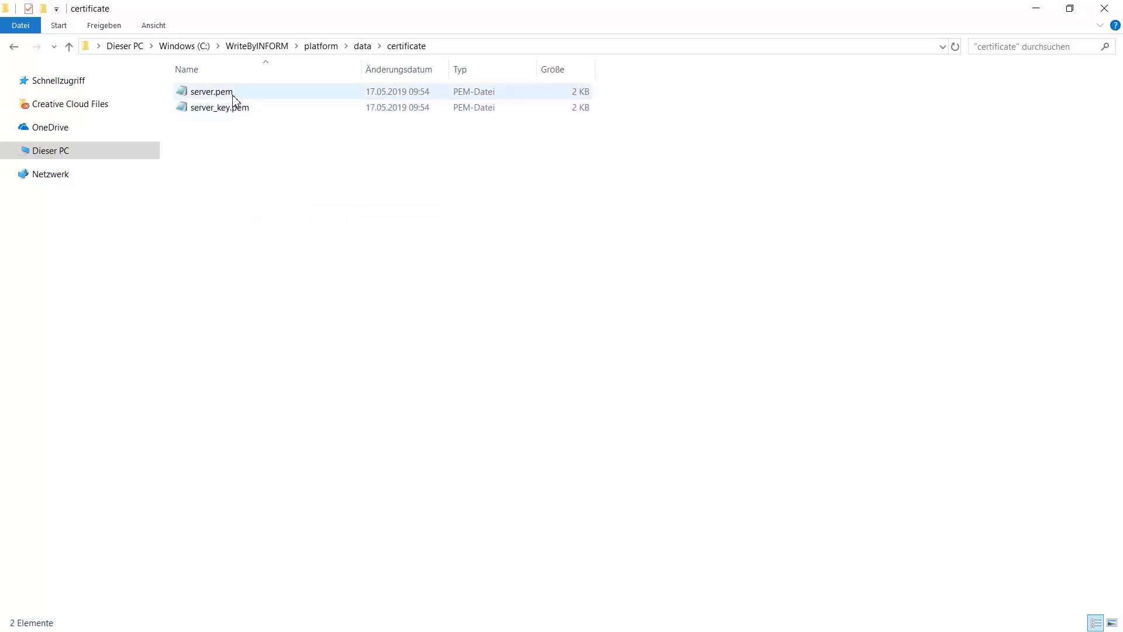
View server.pem and server_key.pem in Notepad to check the certificate and private key.
double_click(211, 92)
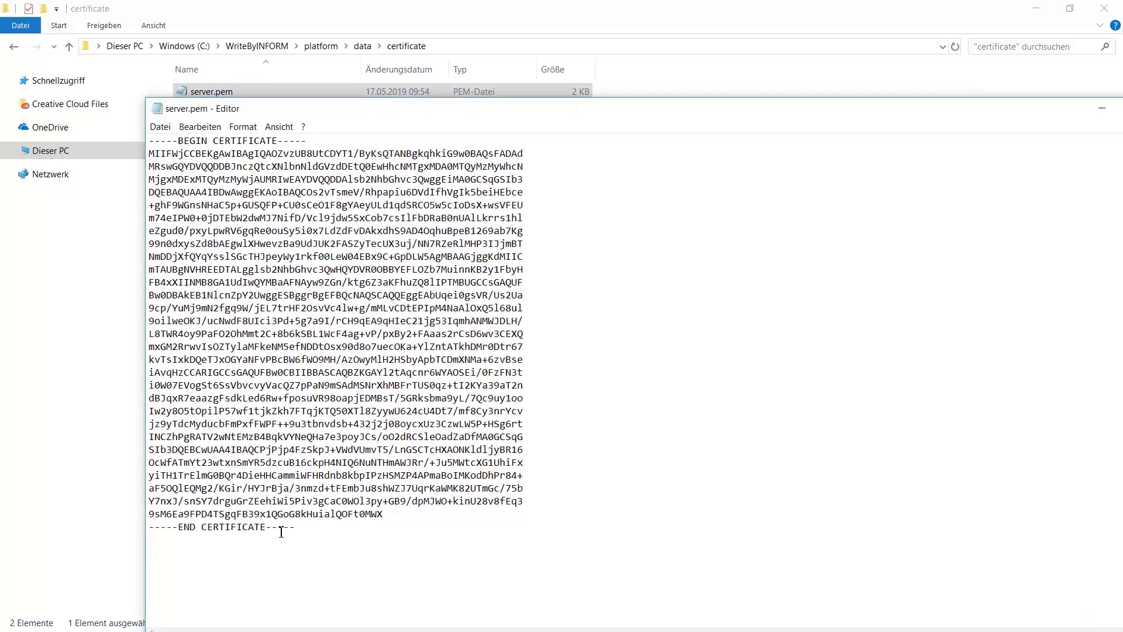
drag(620, 106, 412, 85)
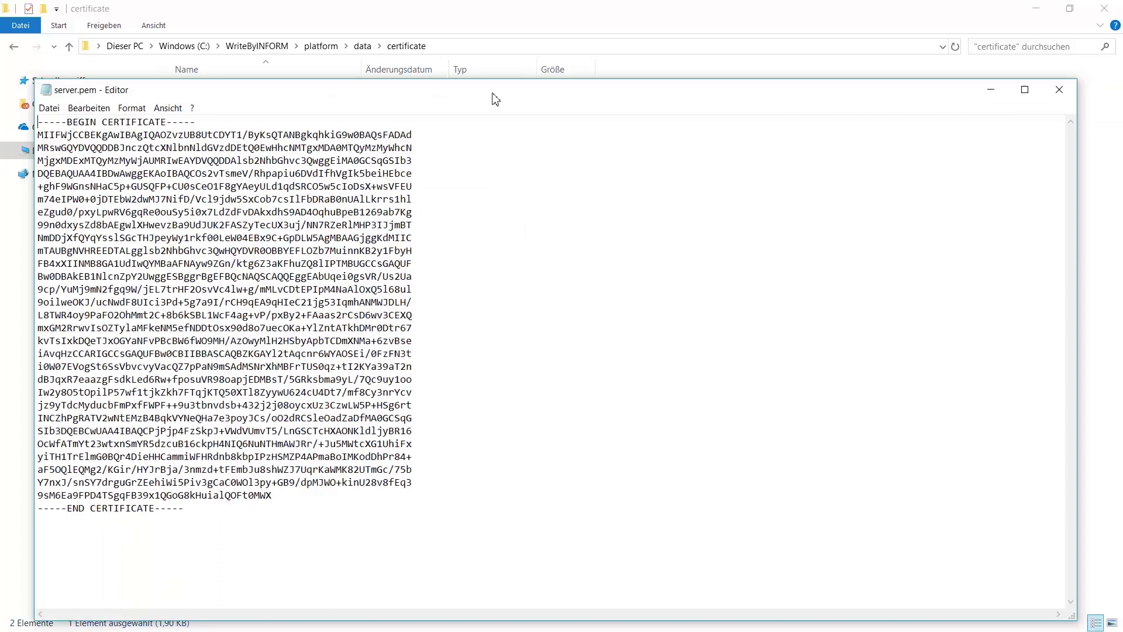
click(965, 95)
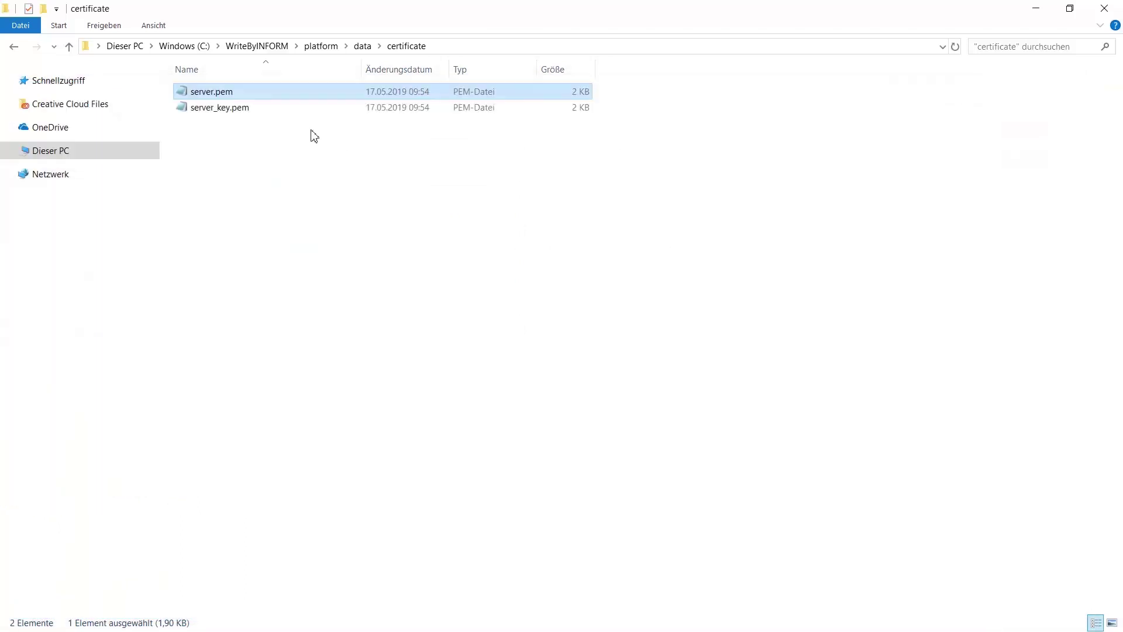
click(226, 113)
double_click(226, 113)
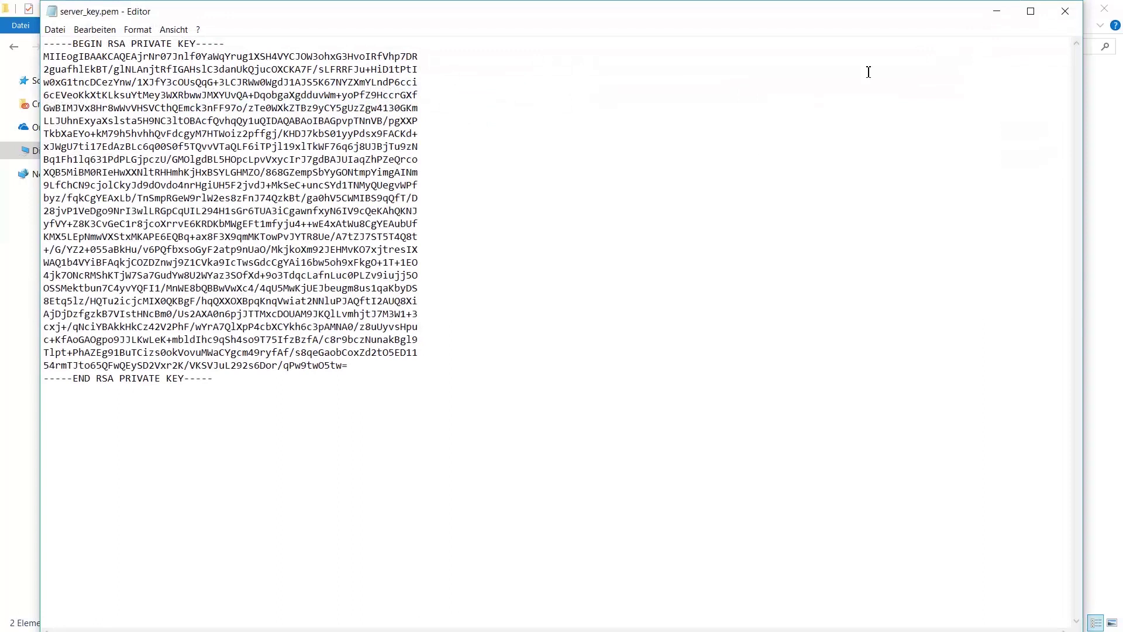
click(1064, 12)
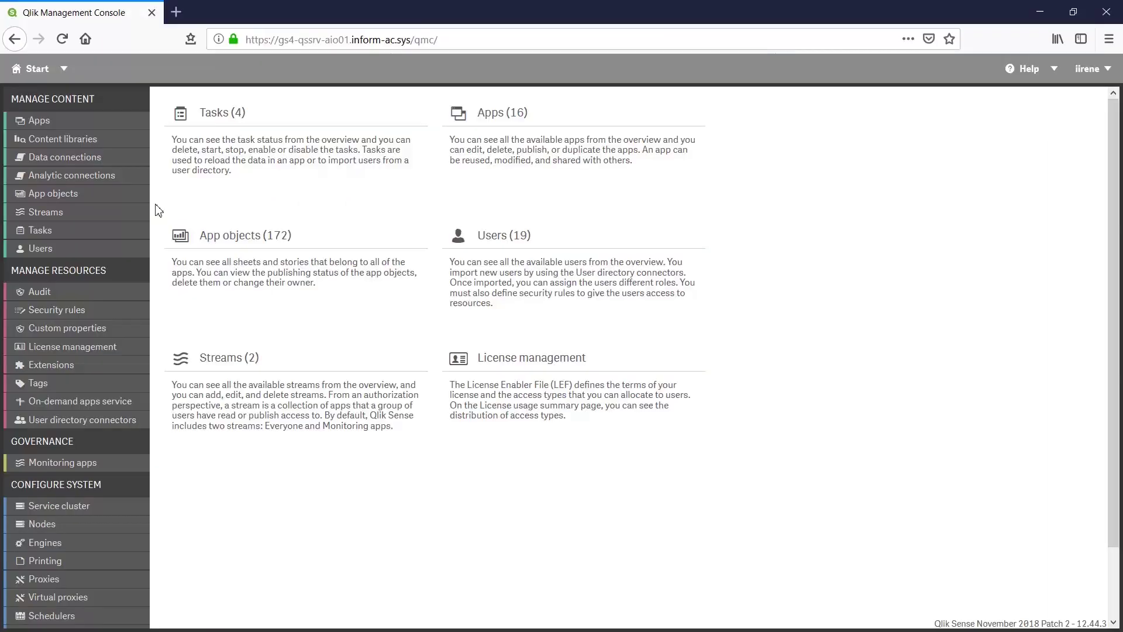
scroll(31, 536, down, 2)
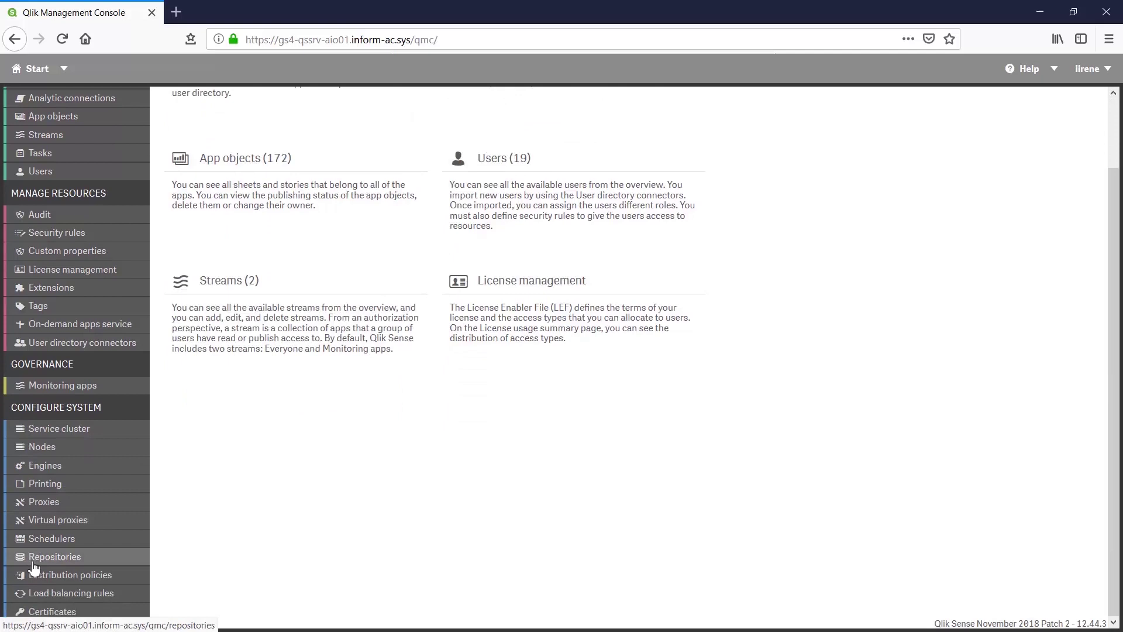
Go to Certificates under Configure System in the QMC sidebar.
click(40, 613)
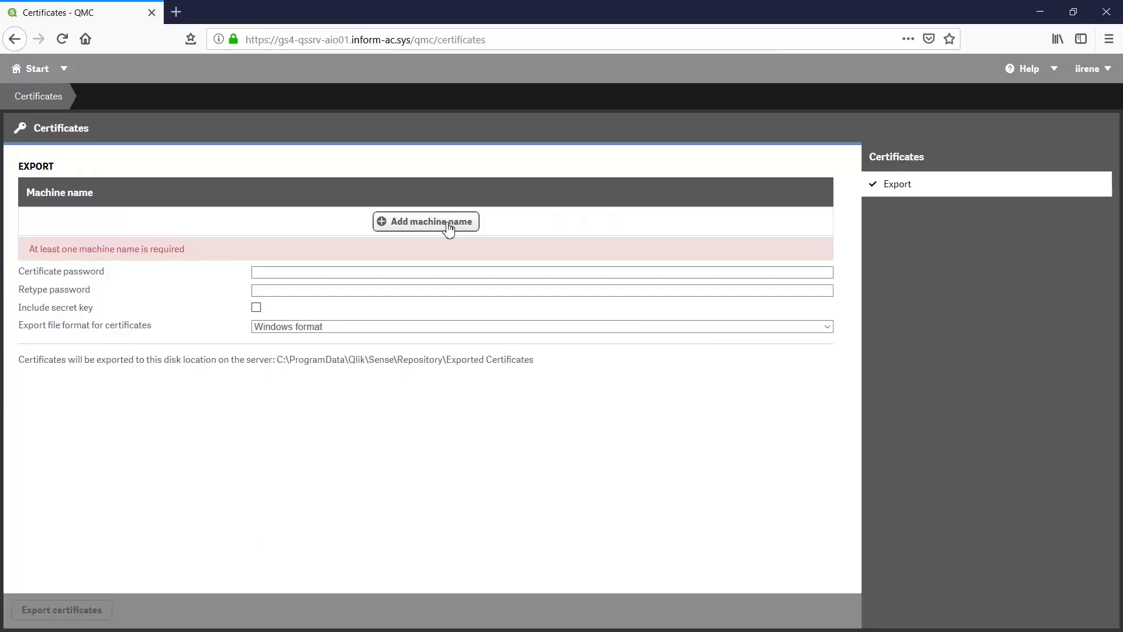
Export write.inform-ac.com certificates with a password, secret key included, in Windows format.
click(425, 221)
text(write.)
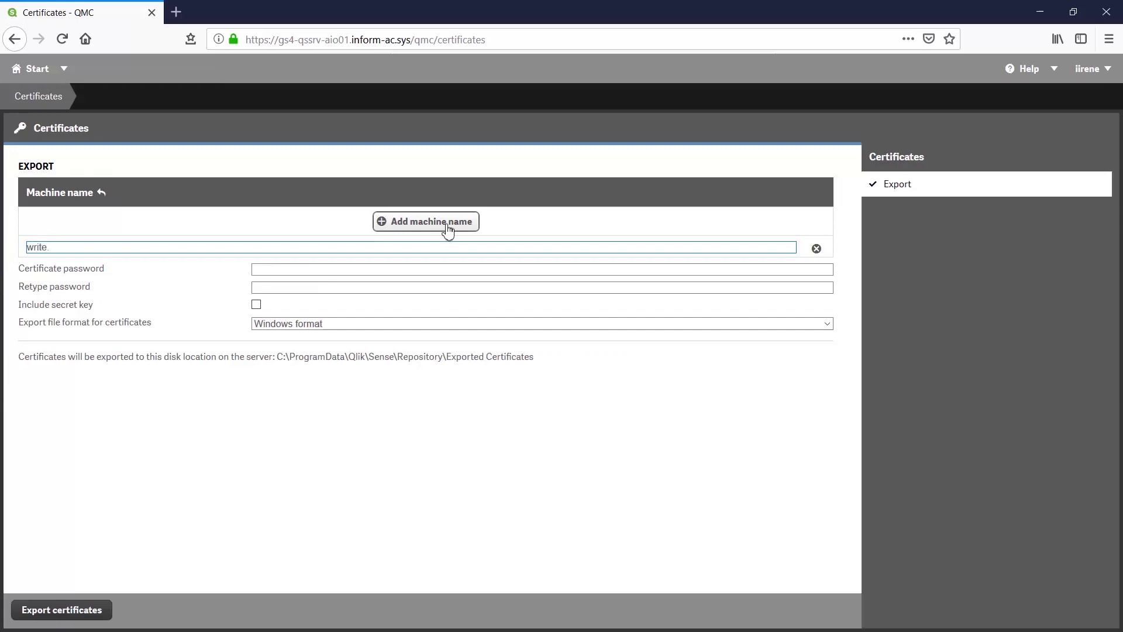
text(inform-a)
text(c.com)
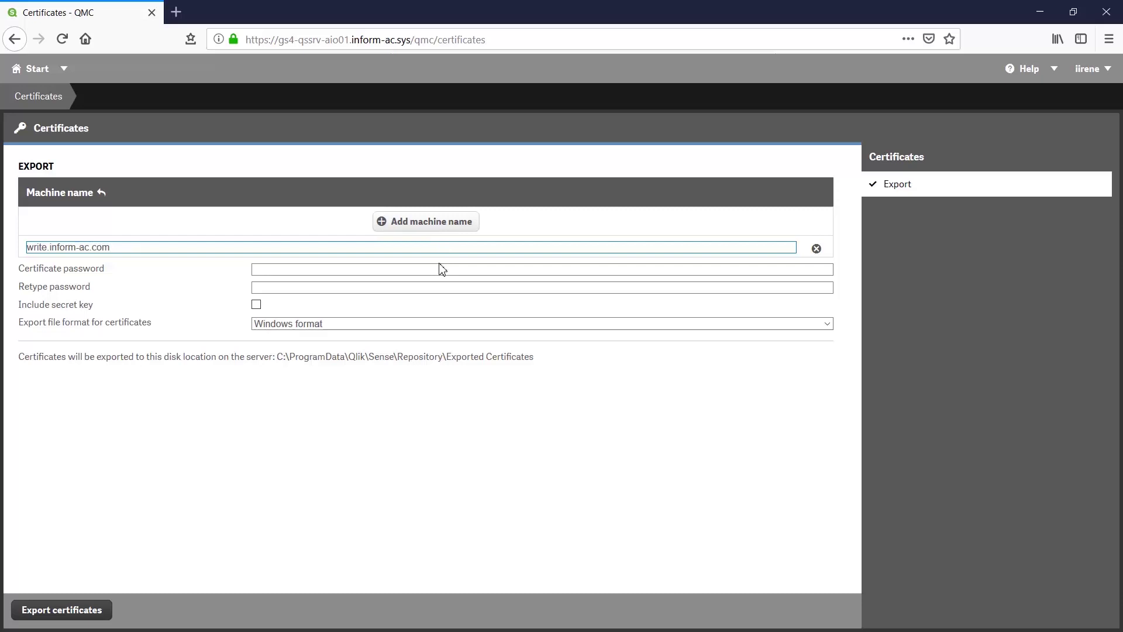
click(441, 269)
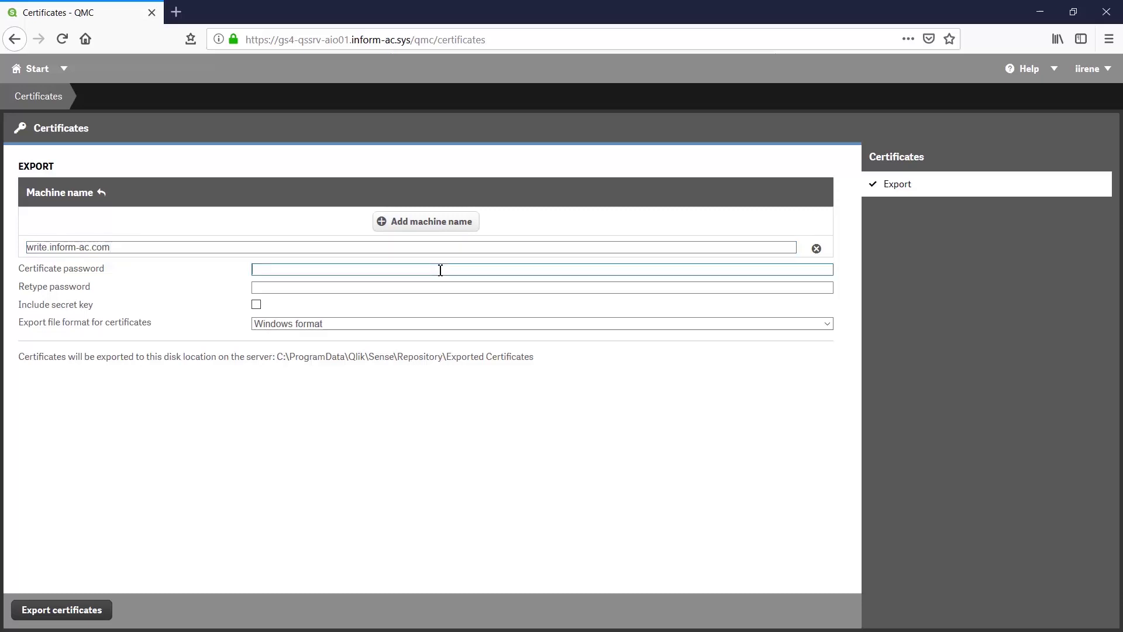
key(Tab)
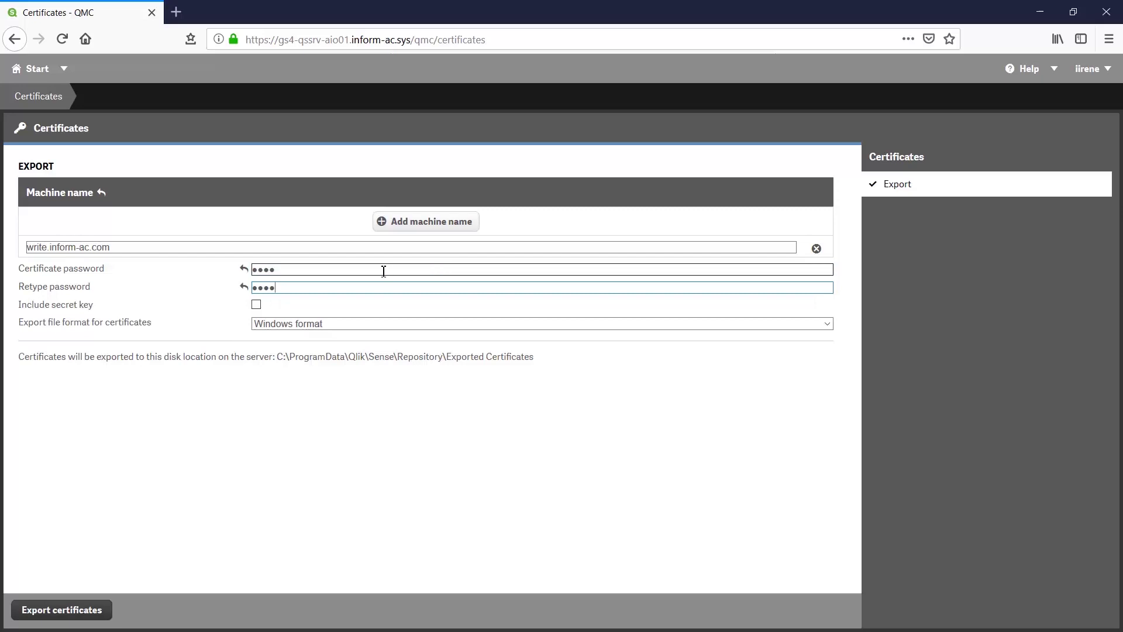
click(259, 307)
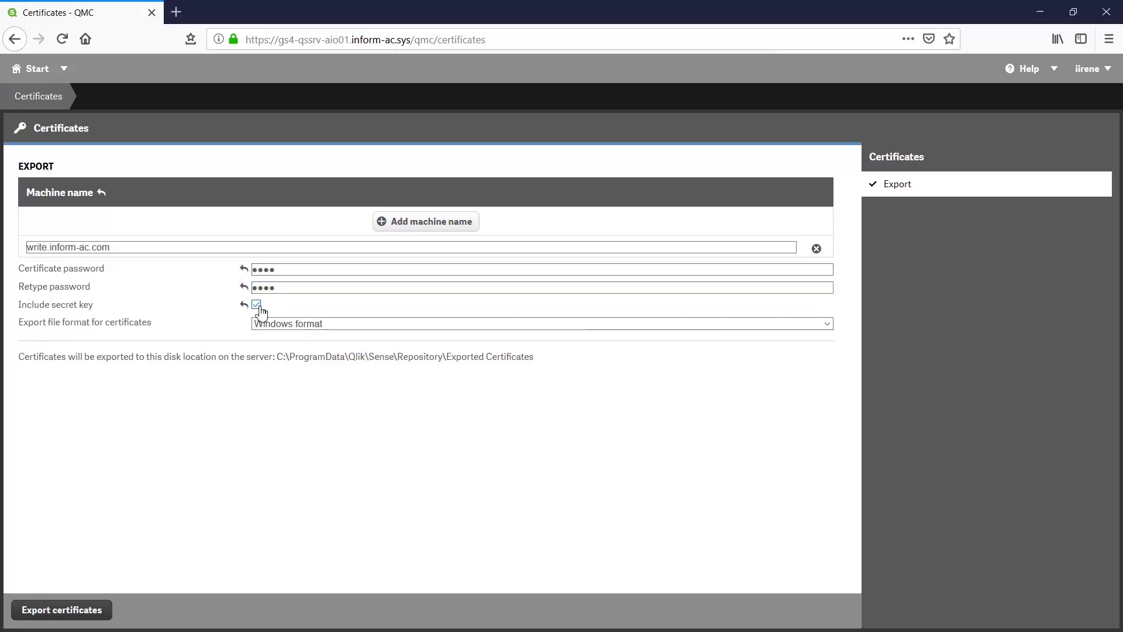
click(297, 325)
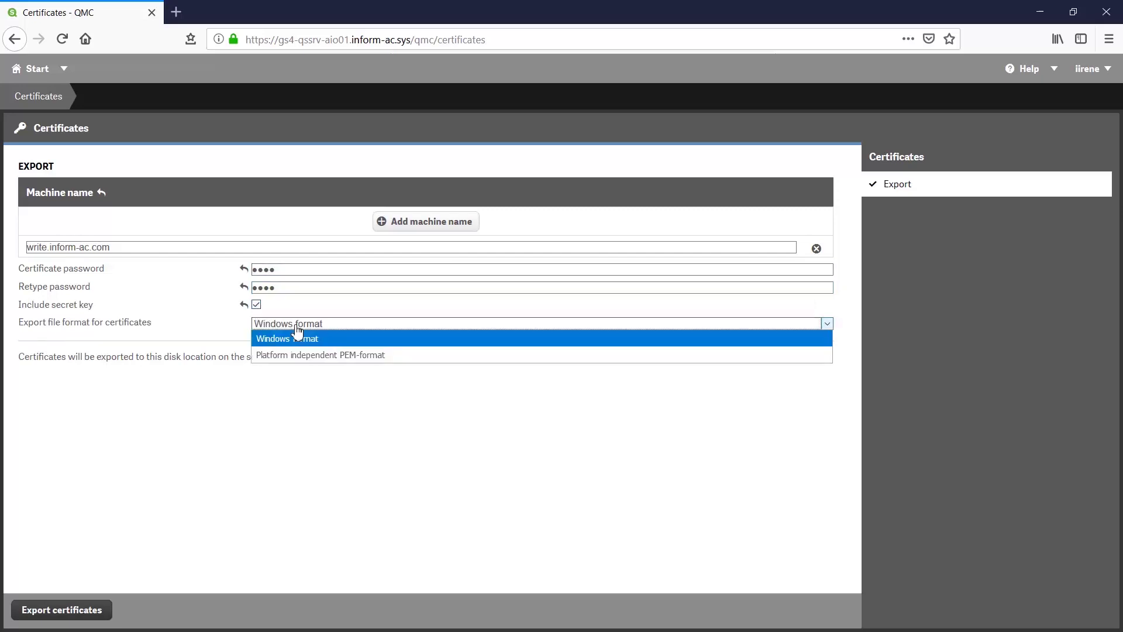
click(297, 341)
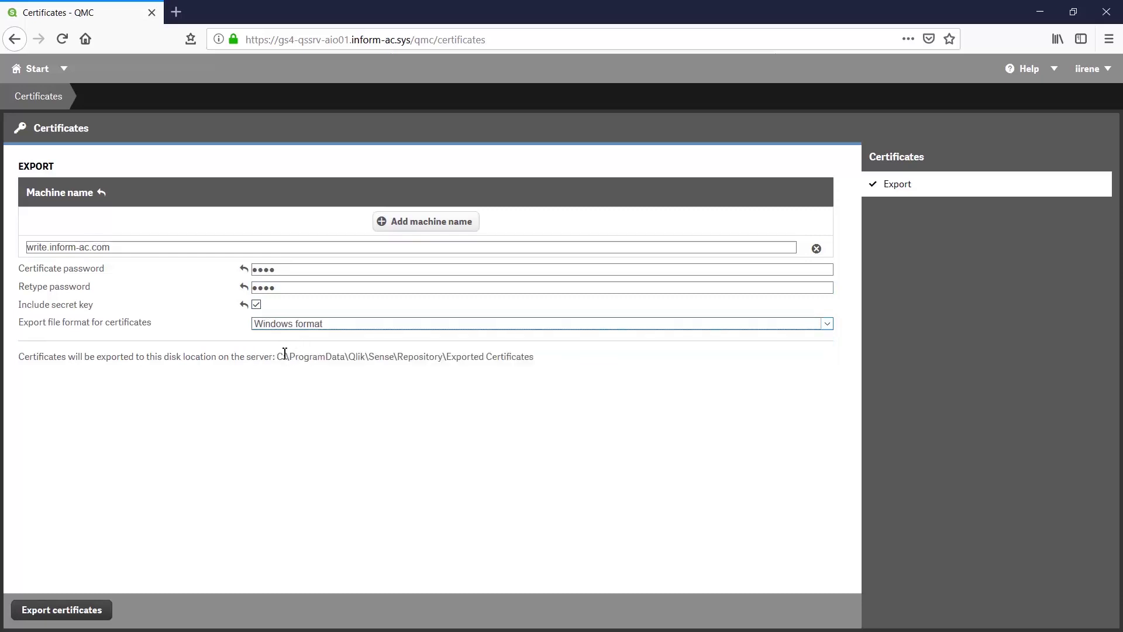
drag(285, 356, 544, 362)
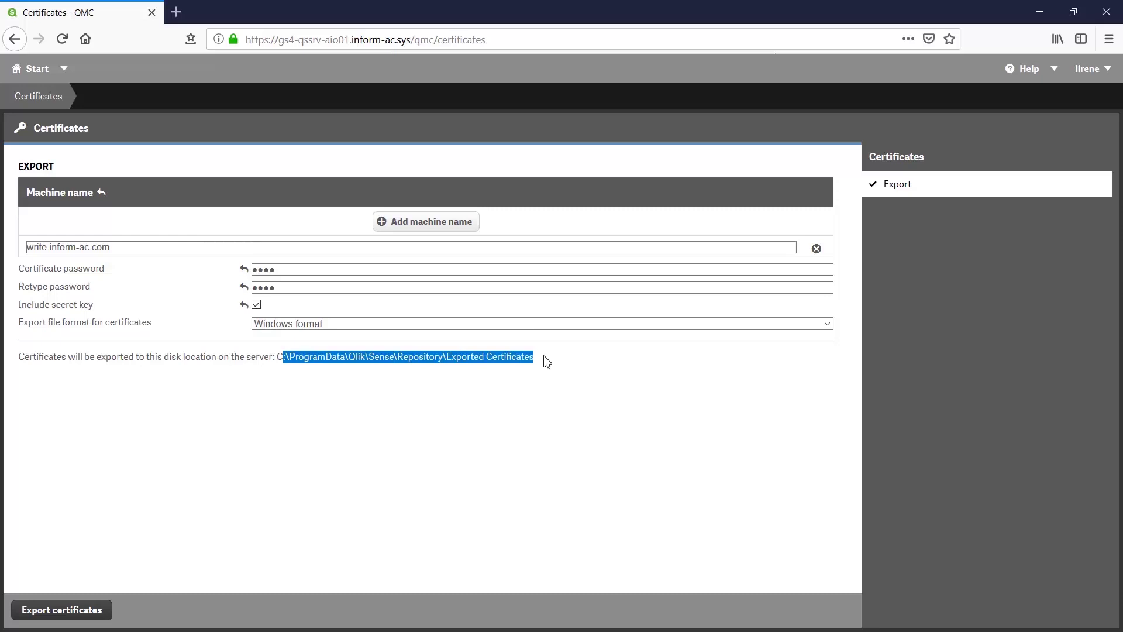
click(91, 611)
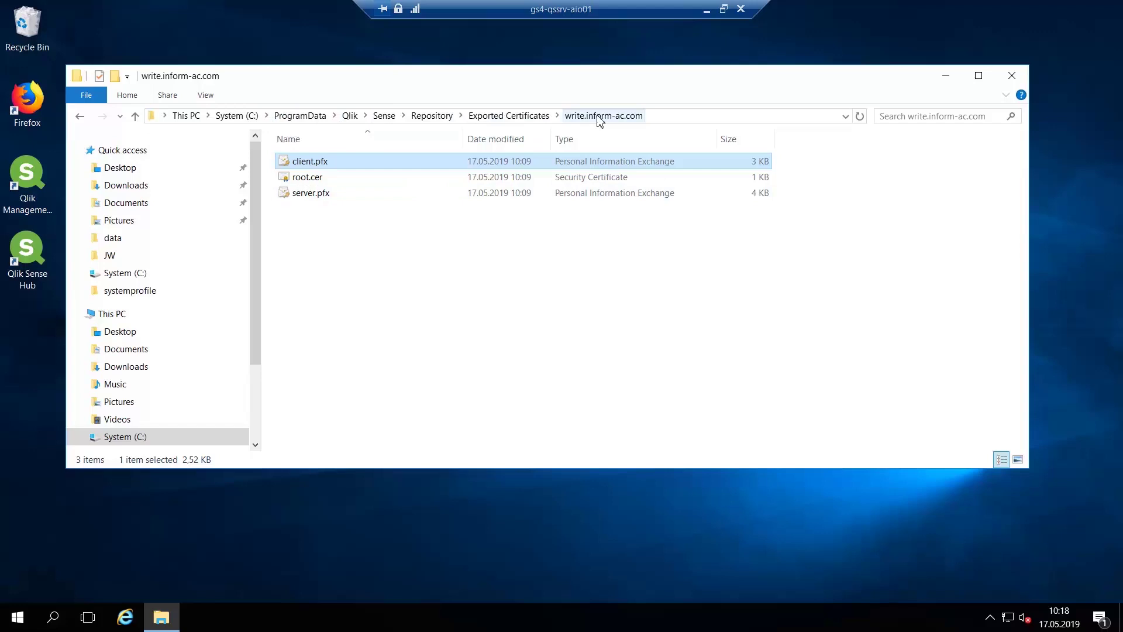
Copy client.pfx and paste it (Einfügen) into the WriteByINFORM certificate folder.
right_click(308, 167)
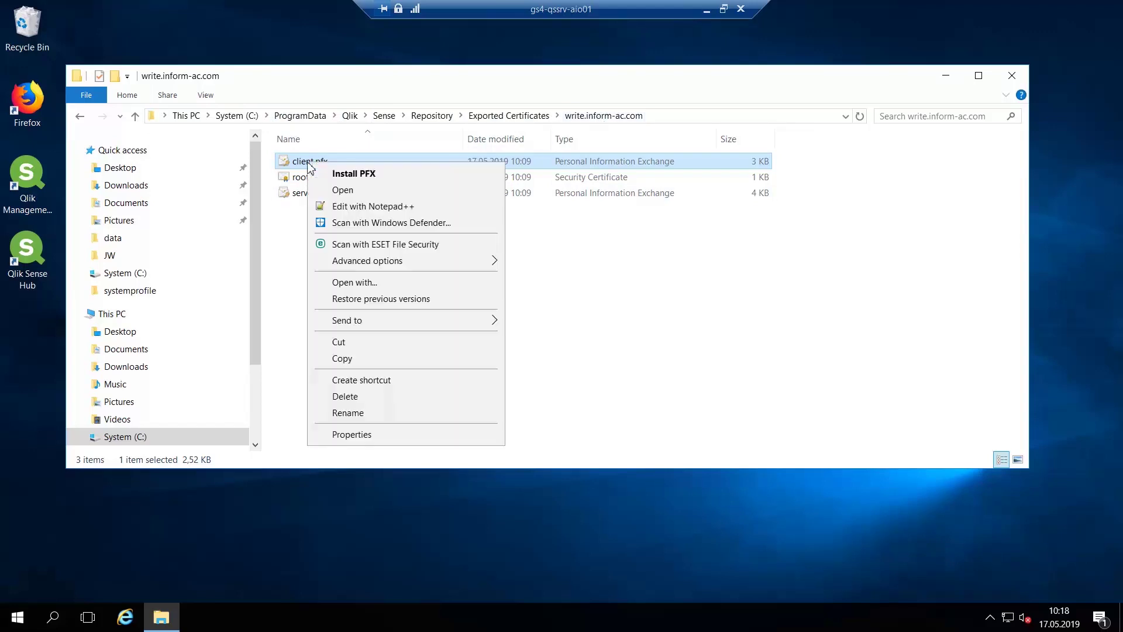
click(386, 364)
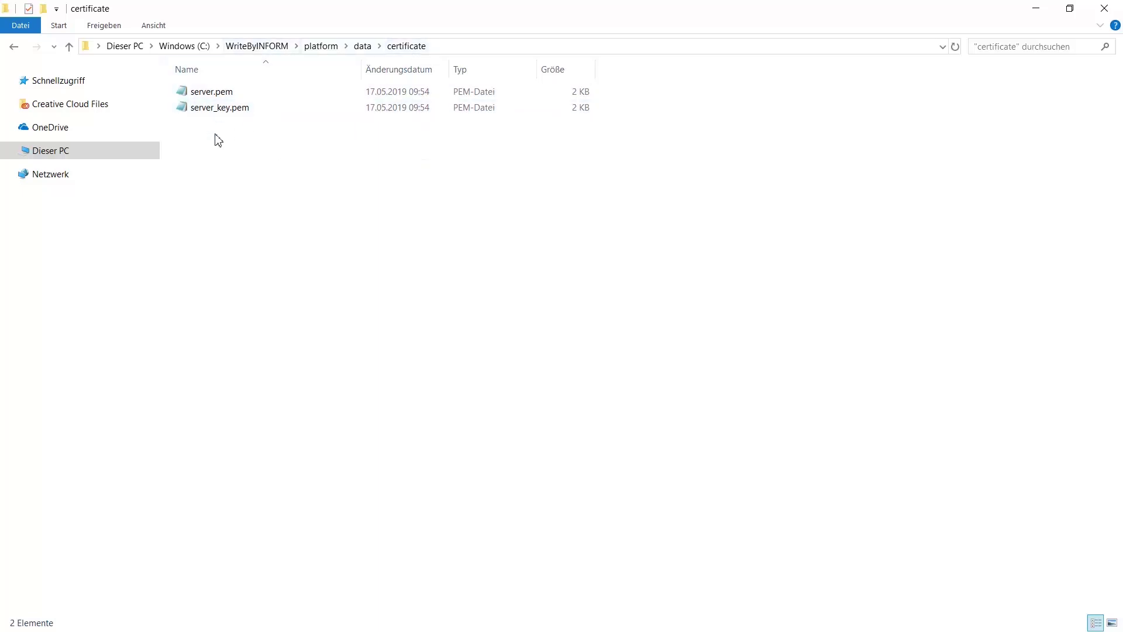
right_click(217, 140)
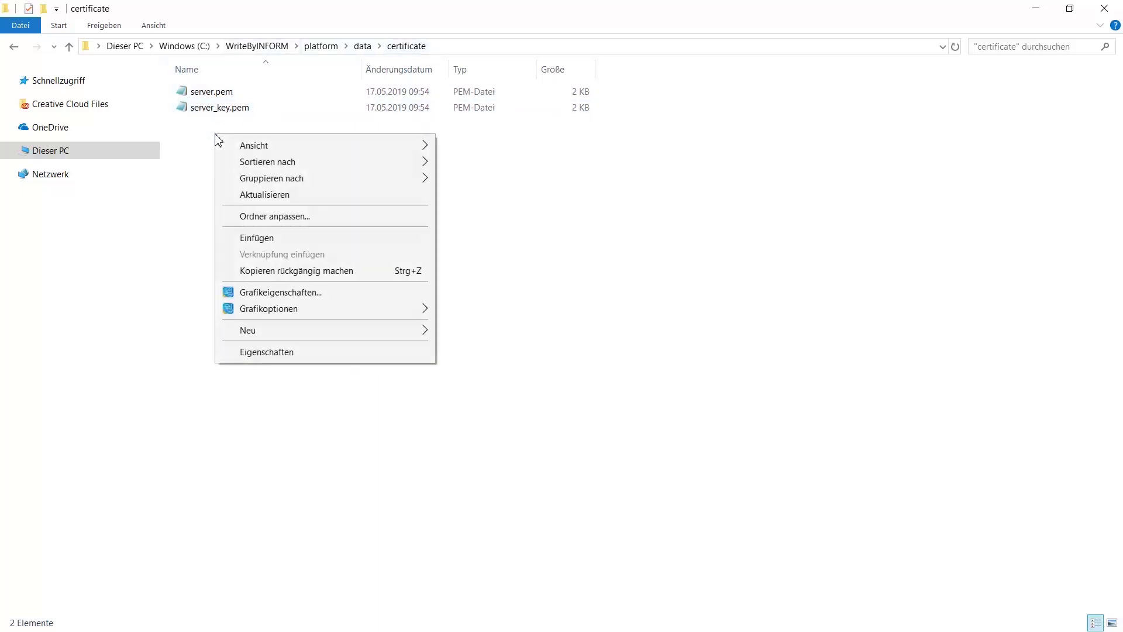
click(250, 238)
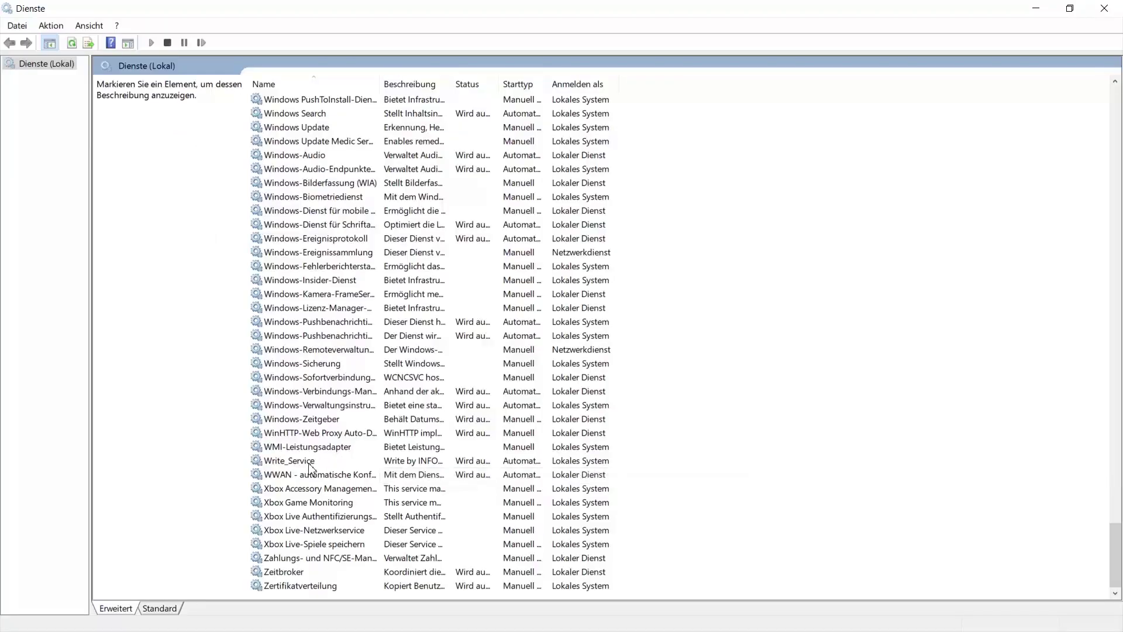
Restart Write_Service using Neu starten from its context menu.
right_click(294, 464)
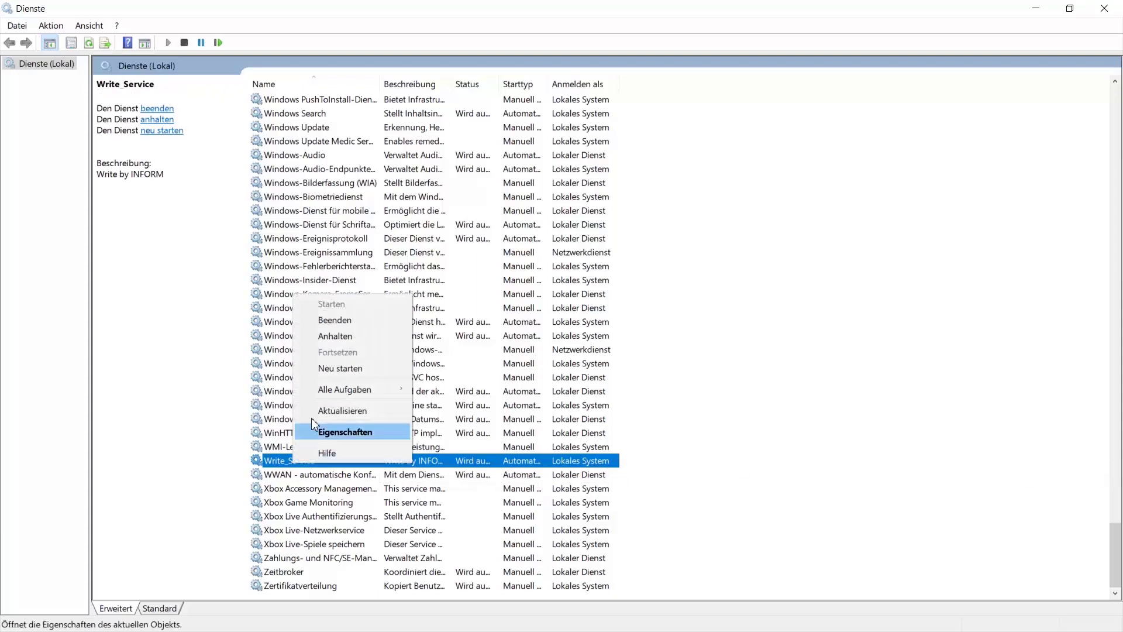
click(327, 368)
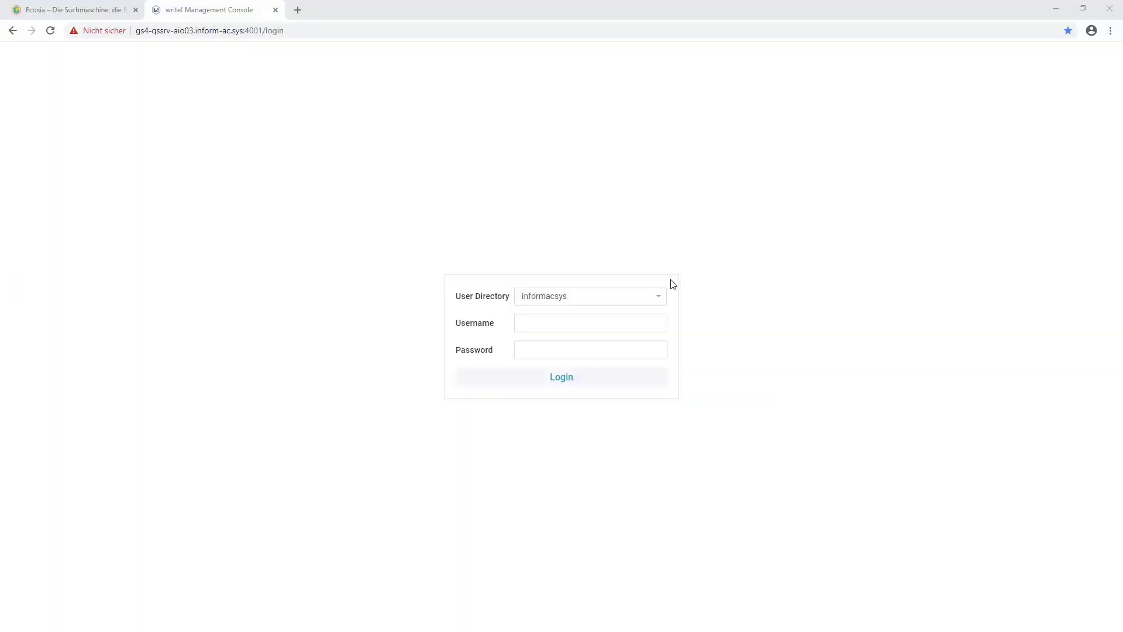
Log in with username and password under the WRITE_INTERNALS user directory.
click(658, 295)
click(639, 337)
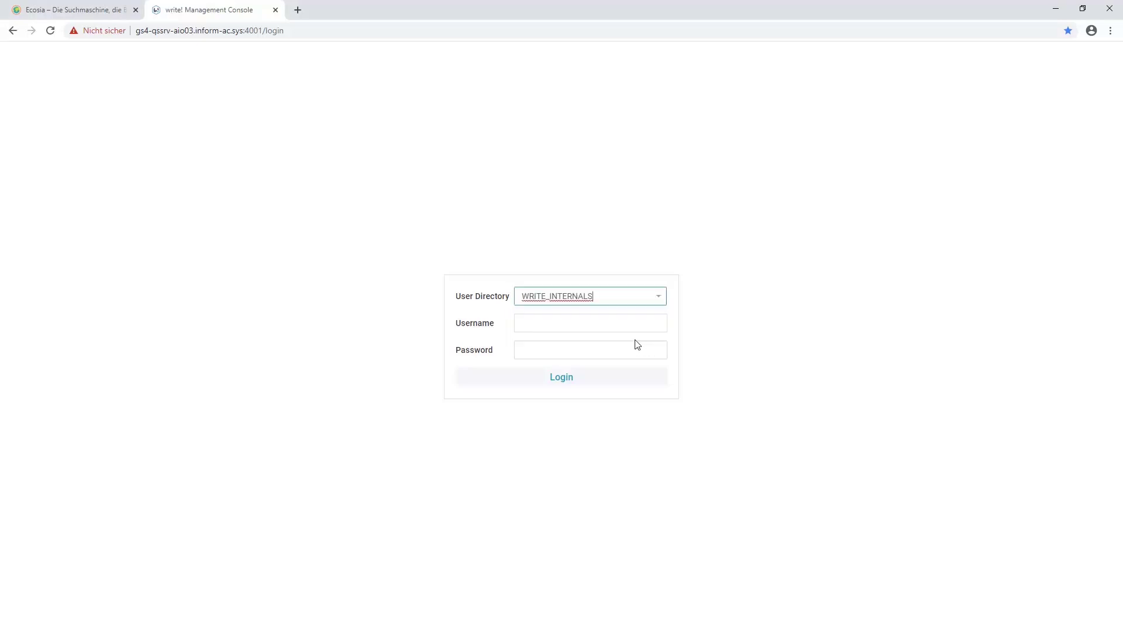
click(566, 325)
text(writ)
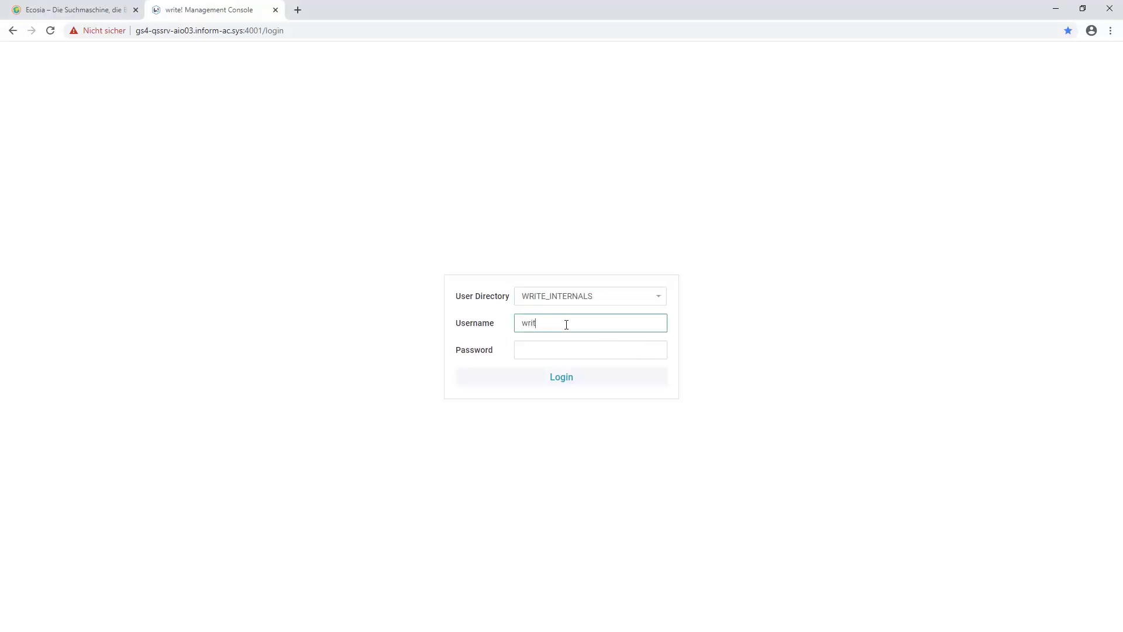
text(e)
key(Tab)
text(********)
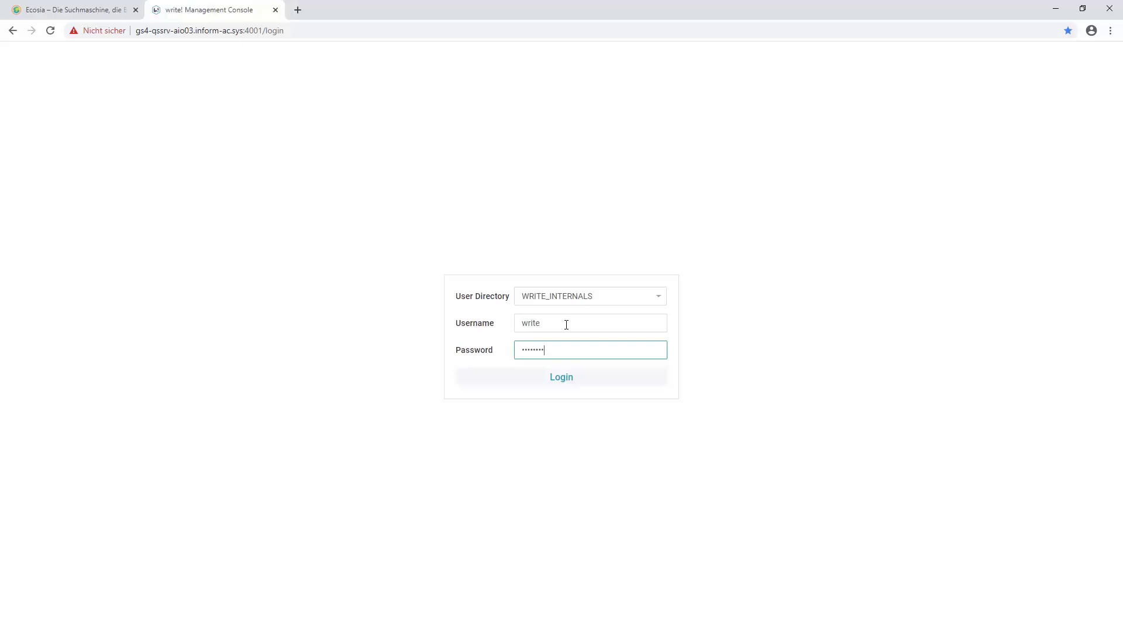
click(572, 386)
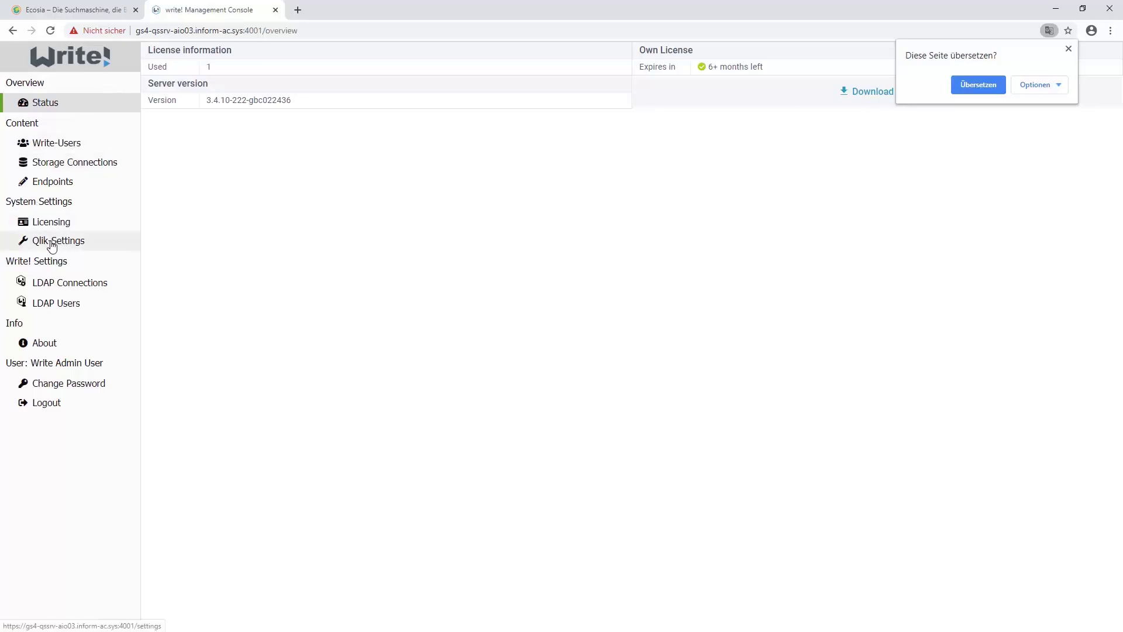
In Qlik-Settings, keep Qlik Sense - Server as product and paste the Engine API URL.
click(51, 244)
click(305, 90)
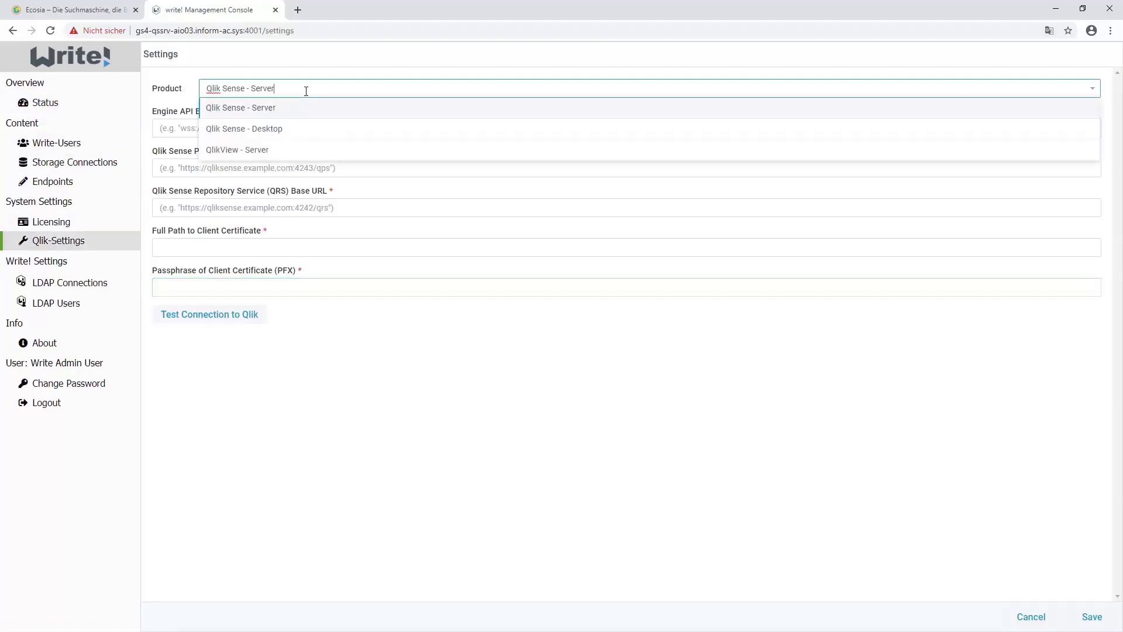
click(238, 114)
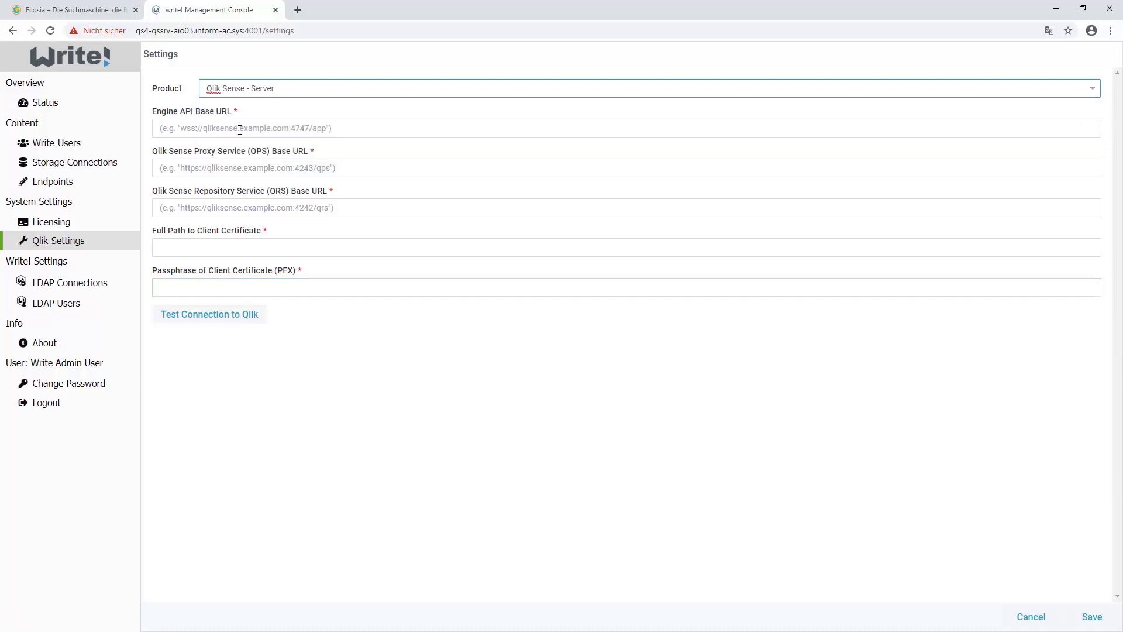
click(240, 129)
text(wss://gs4-qssrv-aio03.inform-ac.sys:4747/app)
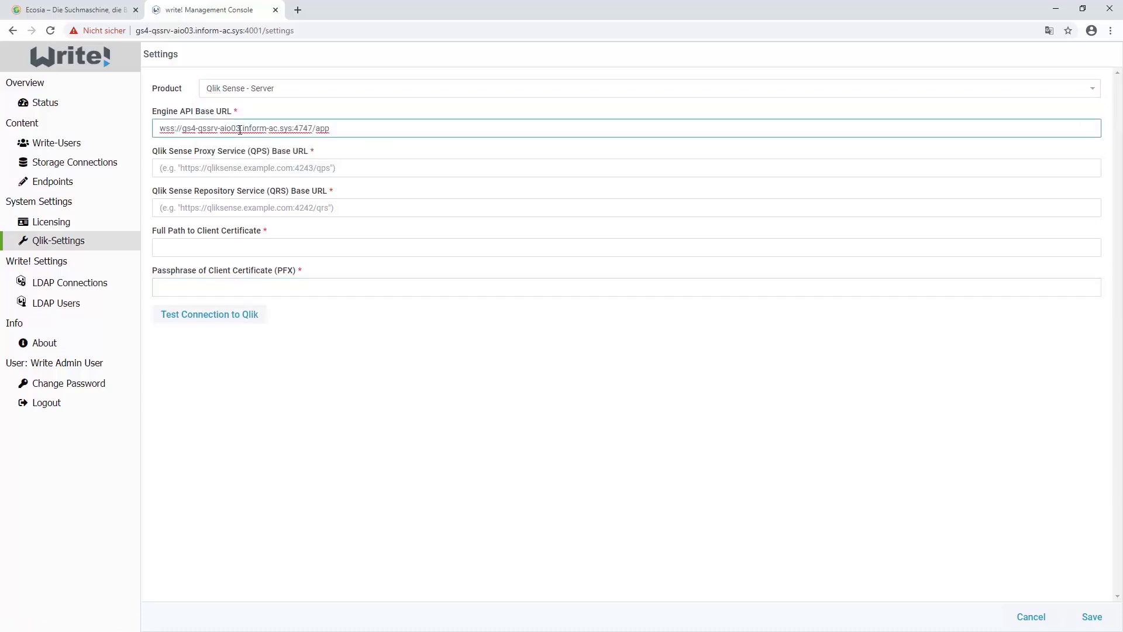
Paste the QPS and QRS URLs and set the certificate path ./data/certificate/client.pfx.
click(155, 169)
text(https://gs4-qssrv-aio03.inform-ac.sys:4243/qps)
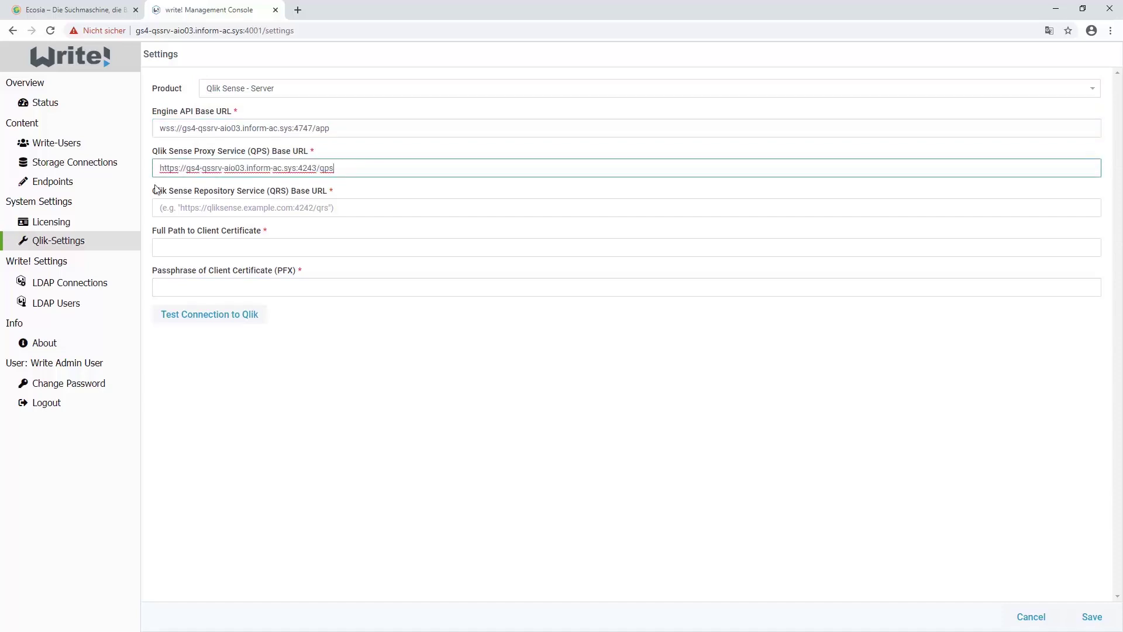
click(155, 209)
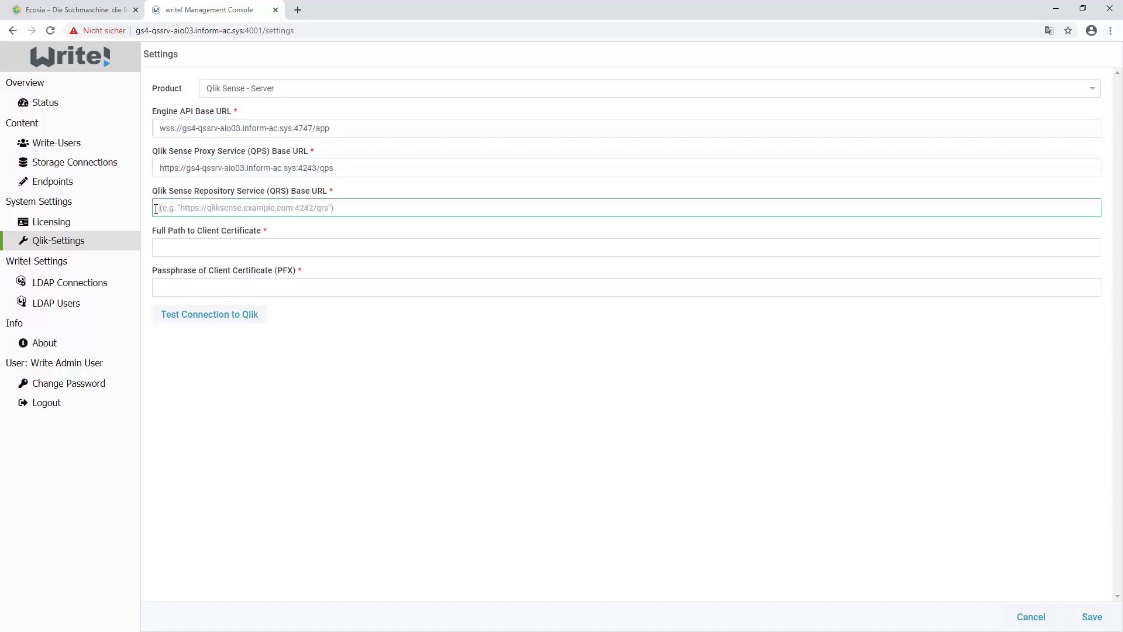
text(https://gs4-qssrv-aio03.inform-ac.sys:4242/qrs)
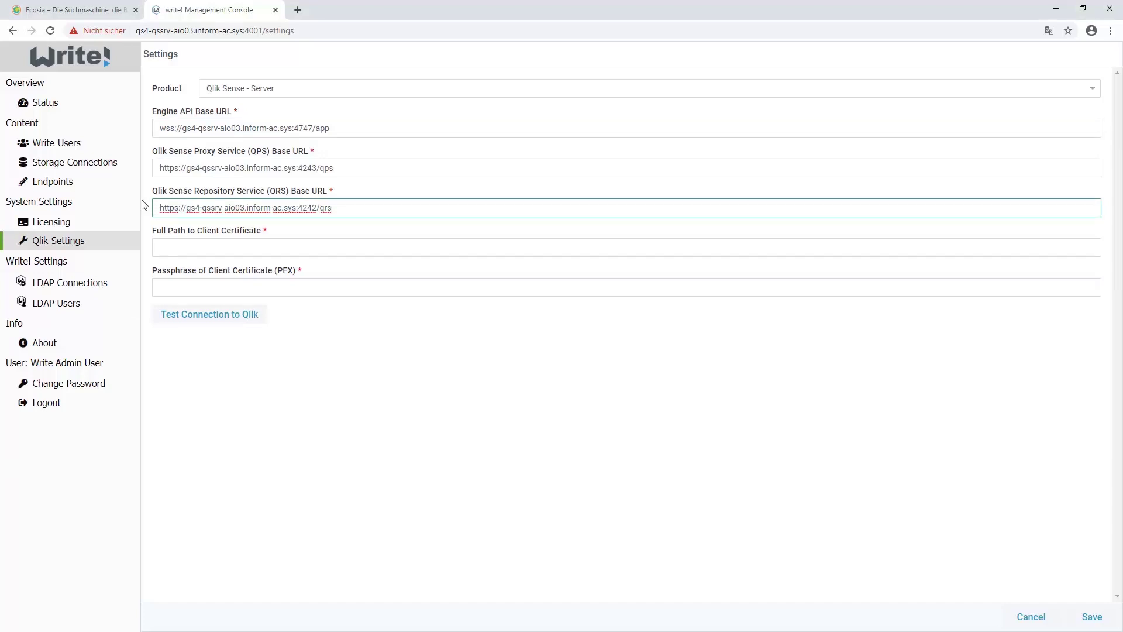
click(155, 247)
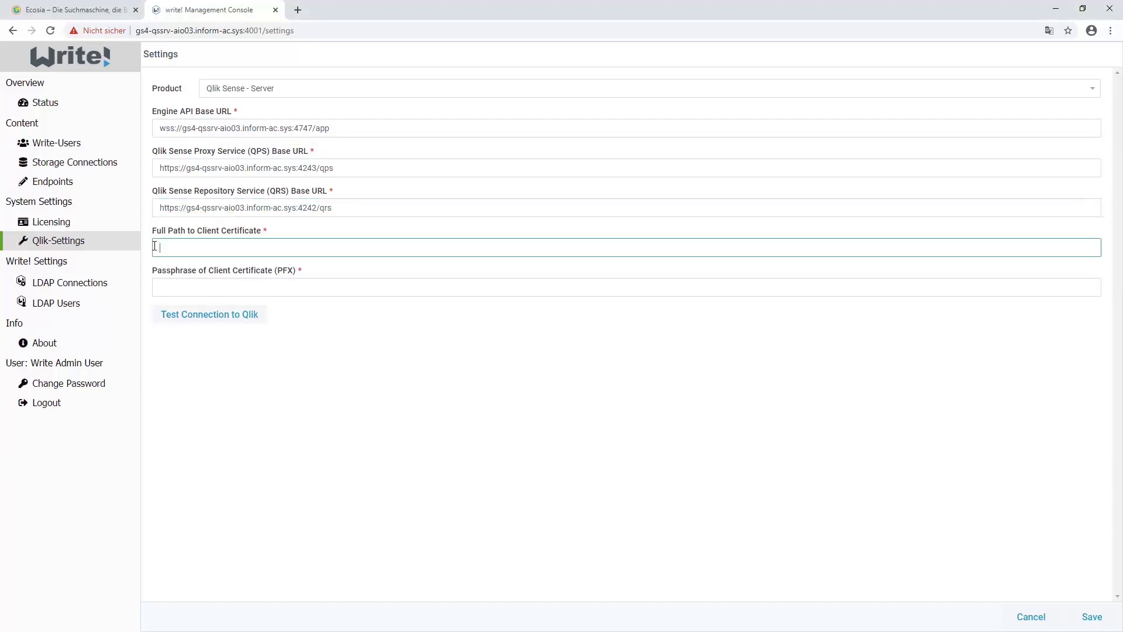
text(./data/certificate/client.pfx)
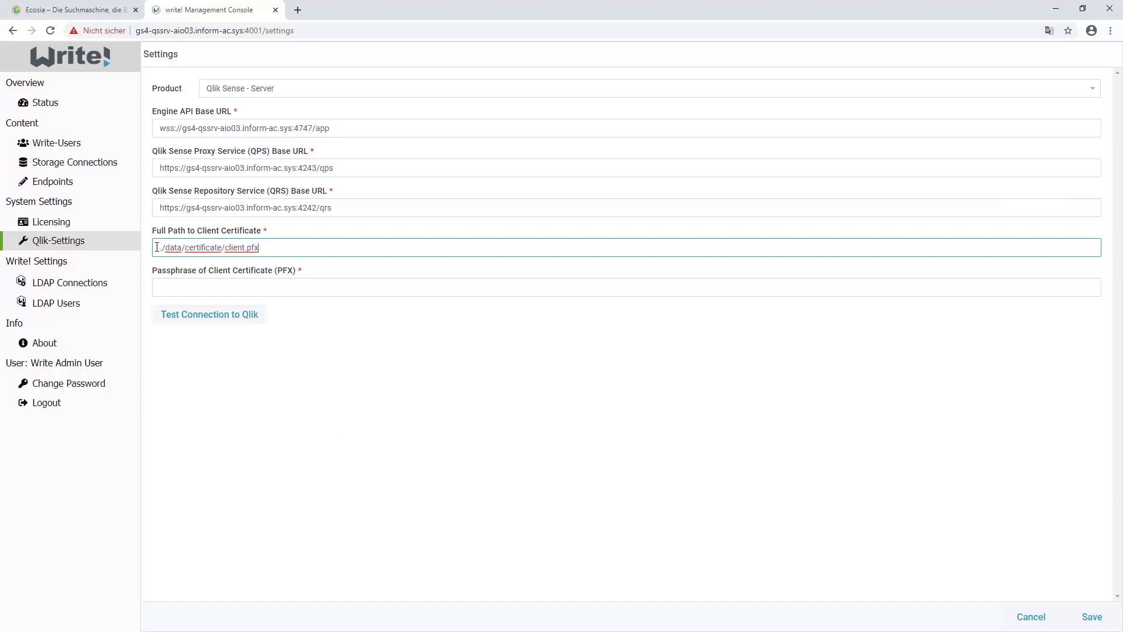
click(161, 286)
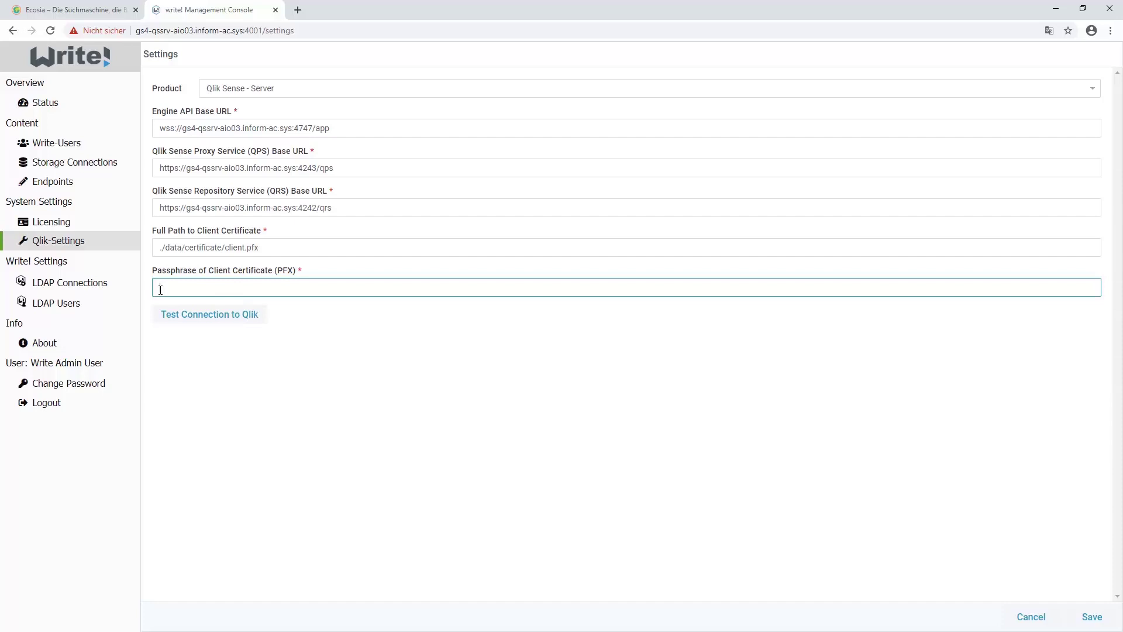
Enter the client.pfx passphrase, pass the Qlik connection test, and save Qlik-Settings.
click(168, 315)
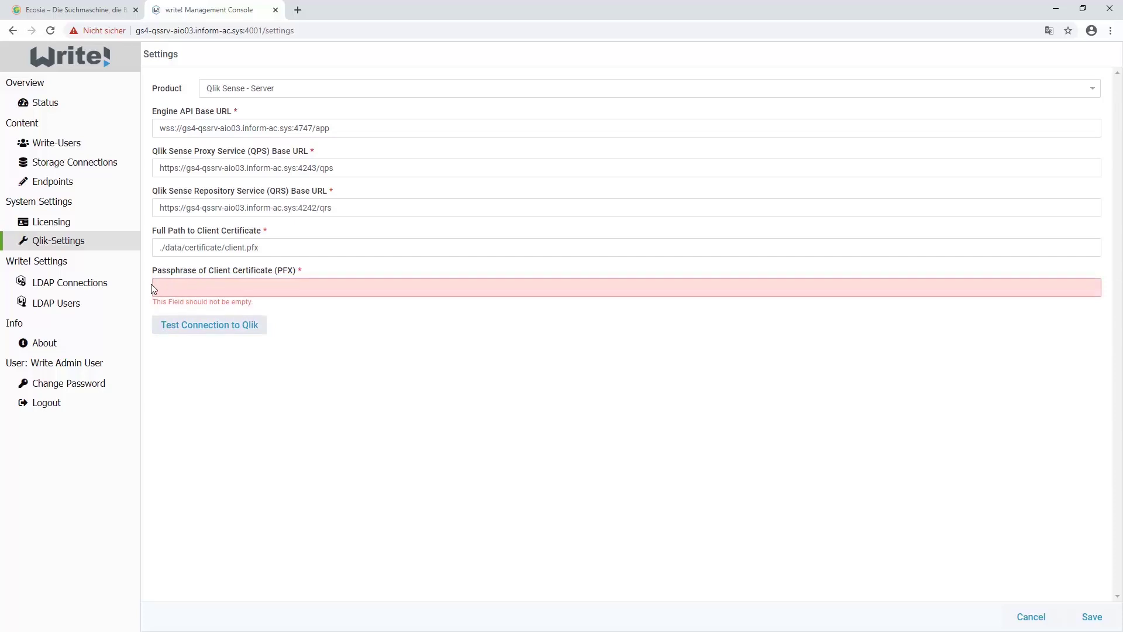
click(160, 288)
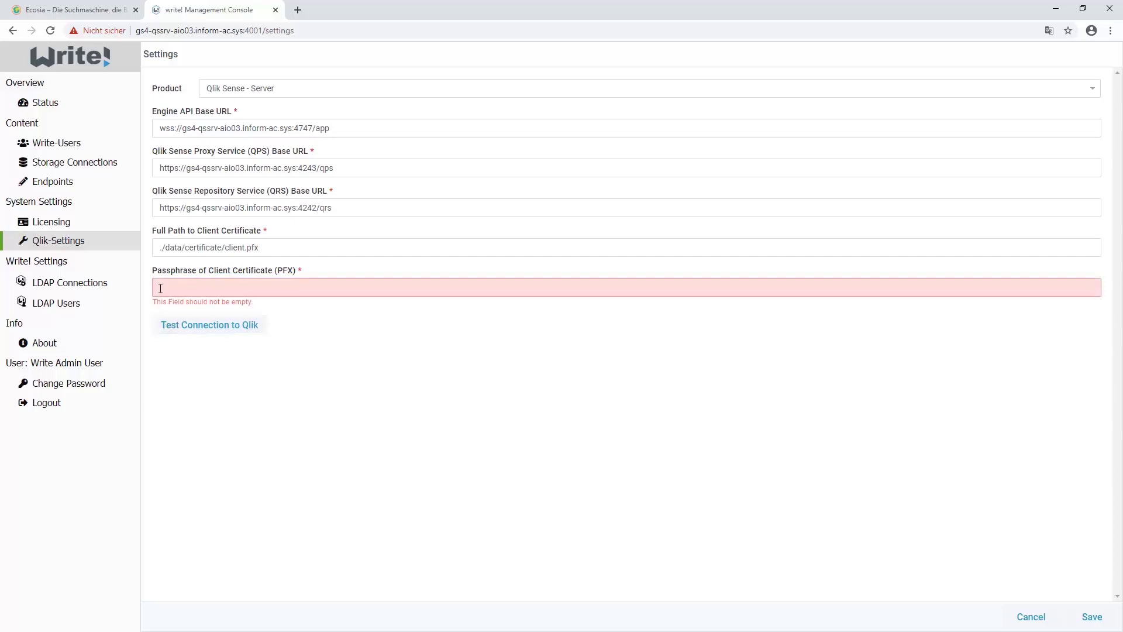
click(171, 325)
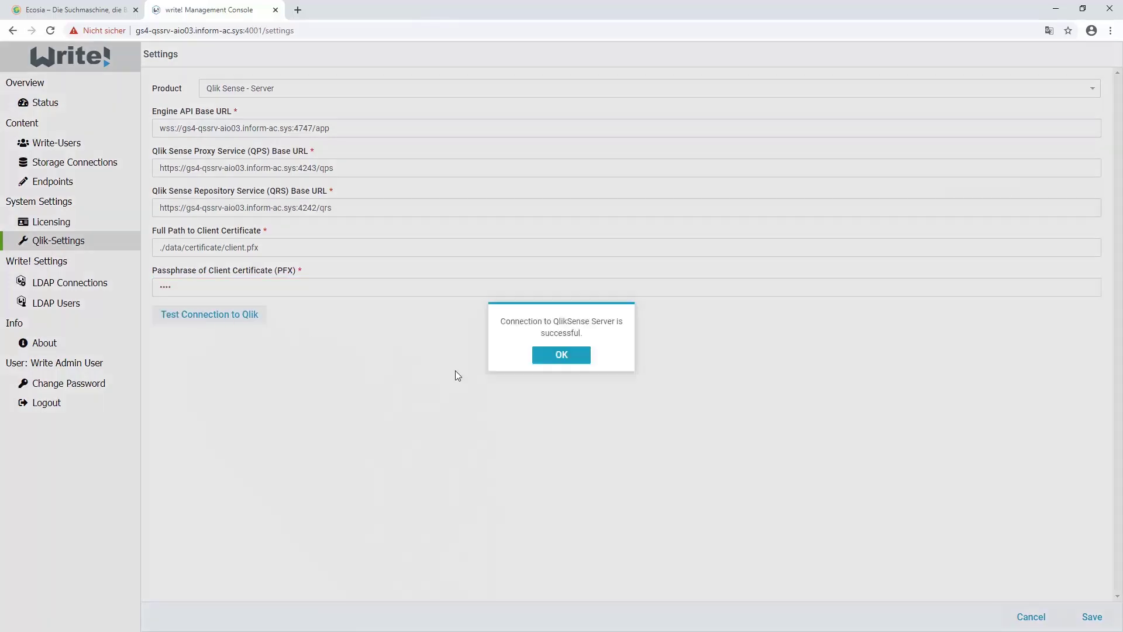
click(562, 359)
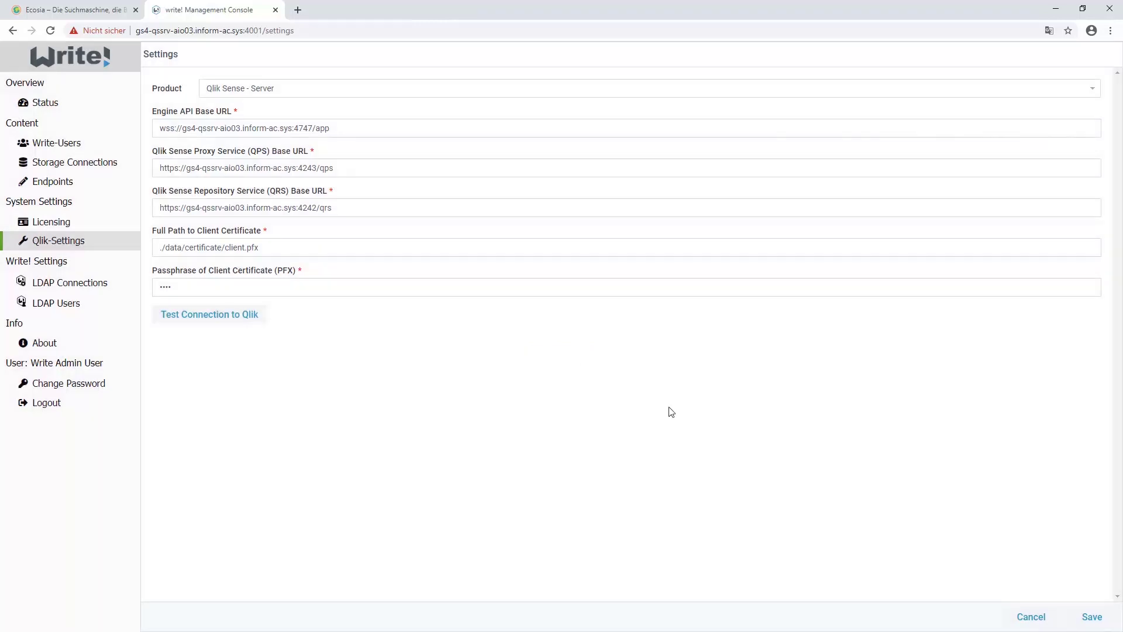
click(1080, 621)
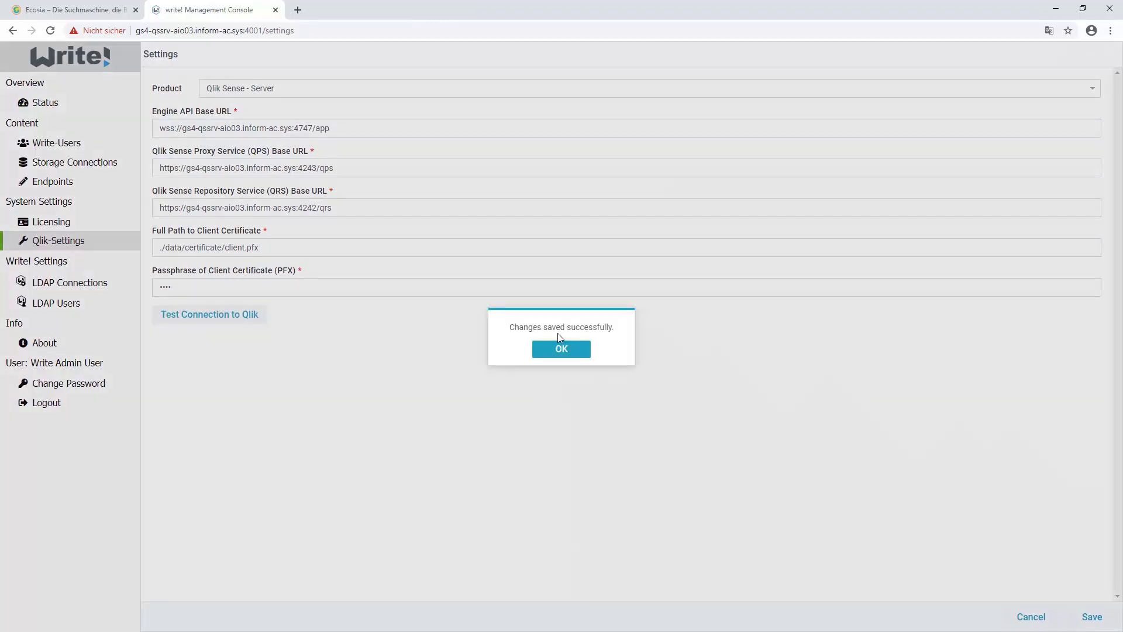
click(562, 350)
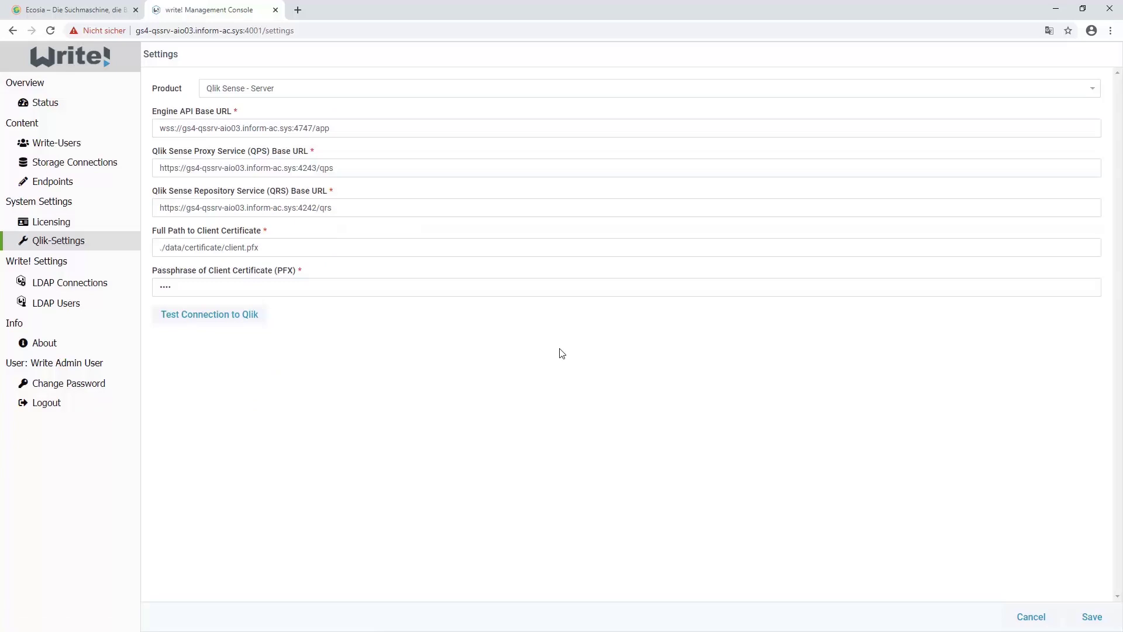